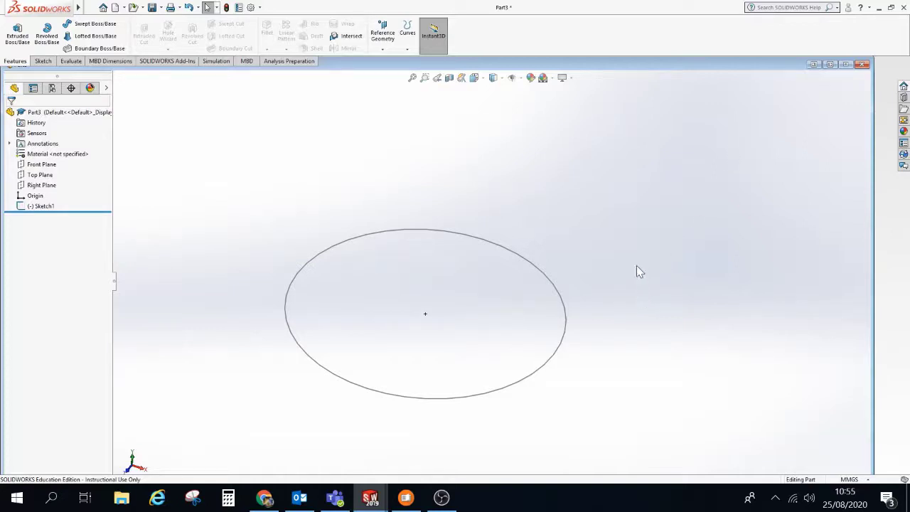
# Step: Orbit the view so the oval path sketch appears tilted
pyautogui.moveTo(637, 267)
pyautogui.mouseDown(button='middle')
pyautogui.moveTo(611, 191)
pyautogui.moveTo(632, 211)
pyautogui.moveTo(652, 280)
pyautogui.moveTo(609, 335)
pyautogui.moveTo(648, 308)
pyautogui.moveTo(698, 246)
pyautogui.moveTo(615, 223)
pyautogui.moveTo(565, 298)
pyautogui.moveTo(584, 325)
pyautogui.moveTo(594, 256)
pyautogui.moveTo(613, 278)
pyautogui.moveTo(576, 222)
pyautogui.mouseUp(button='middle')
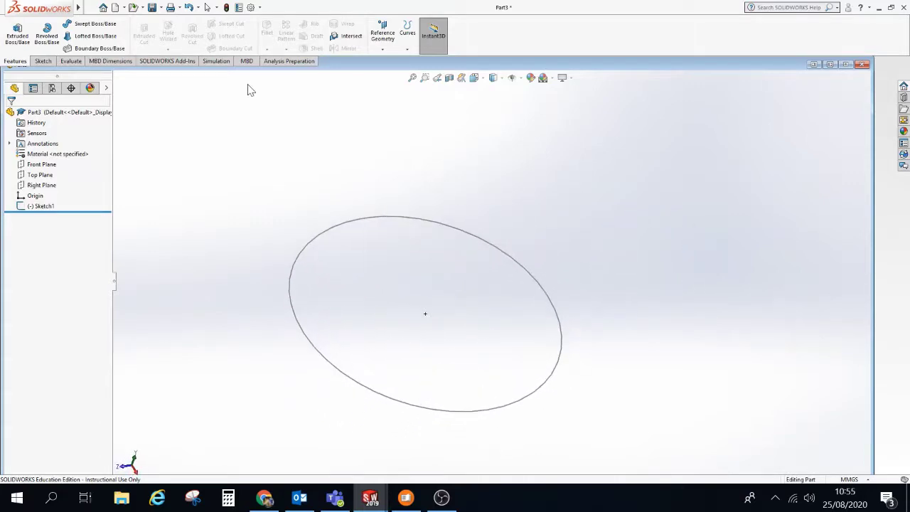
# Step: Sweep a 5 mm diameter circular profile along the oval Sketch1 to form the ring
pyautogui.click(119, 28)
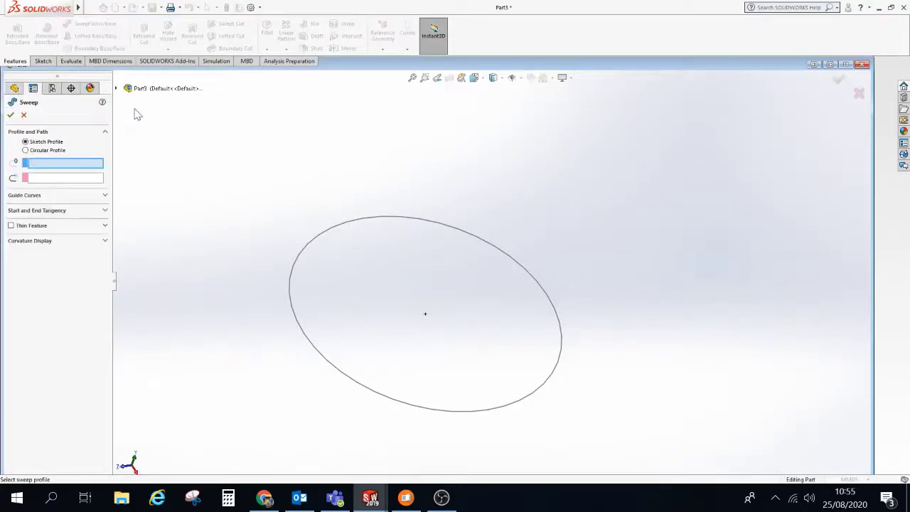
pyautogui.click(27, 151)
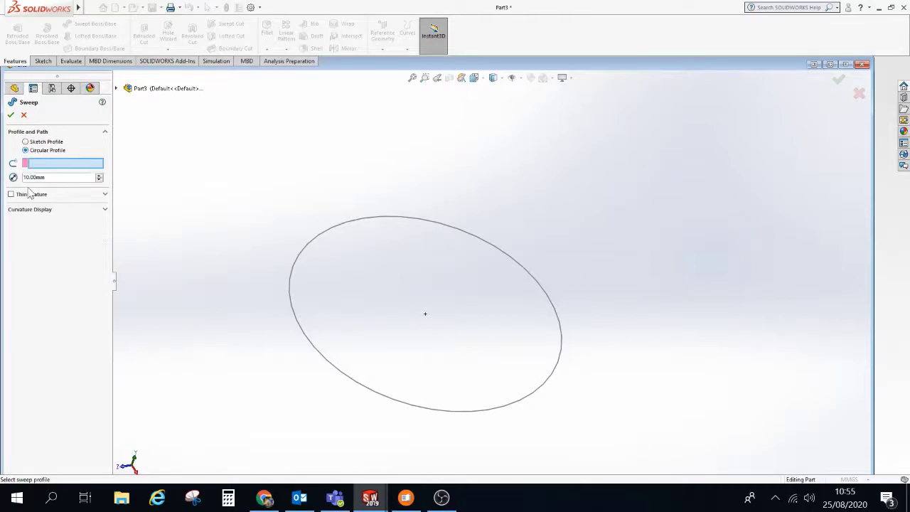
pyautogui.click(71, 166)
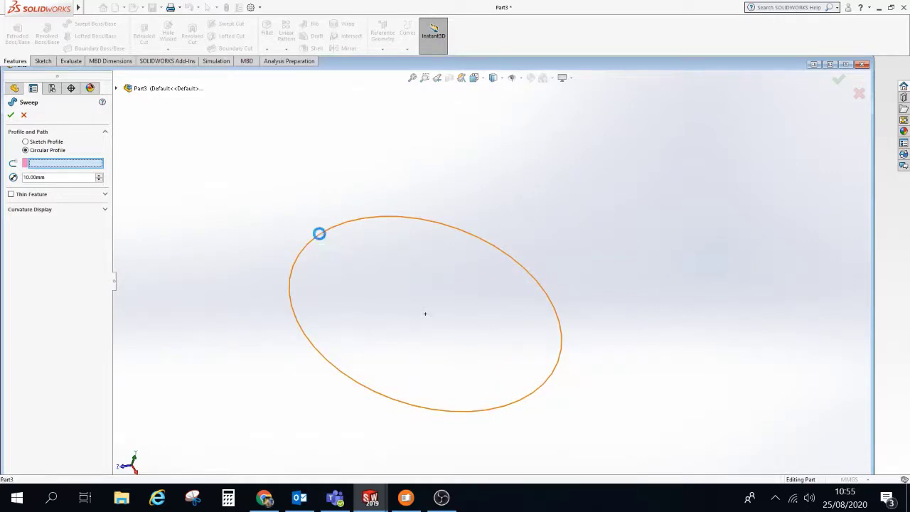
pyautogui.click(320, 237)
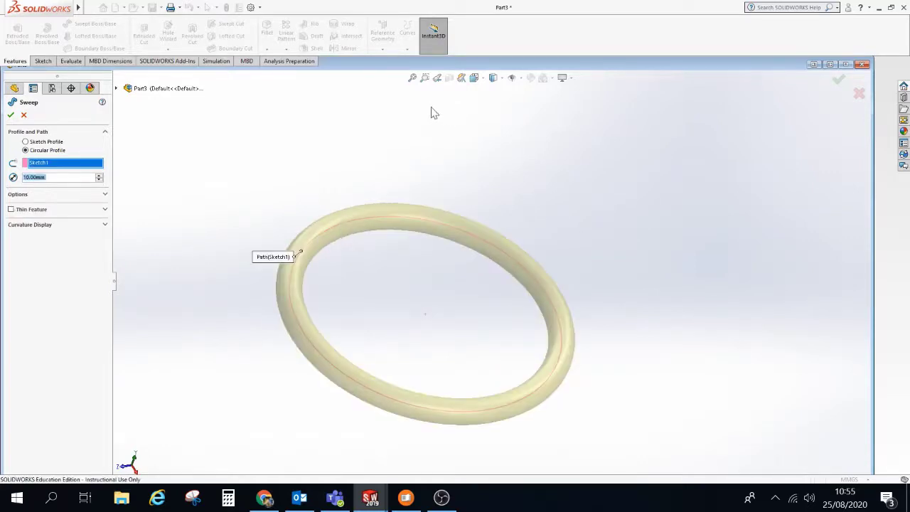
pyautogui.click(29, 179)
pyautogui.write('5')
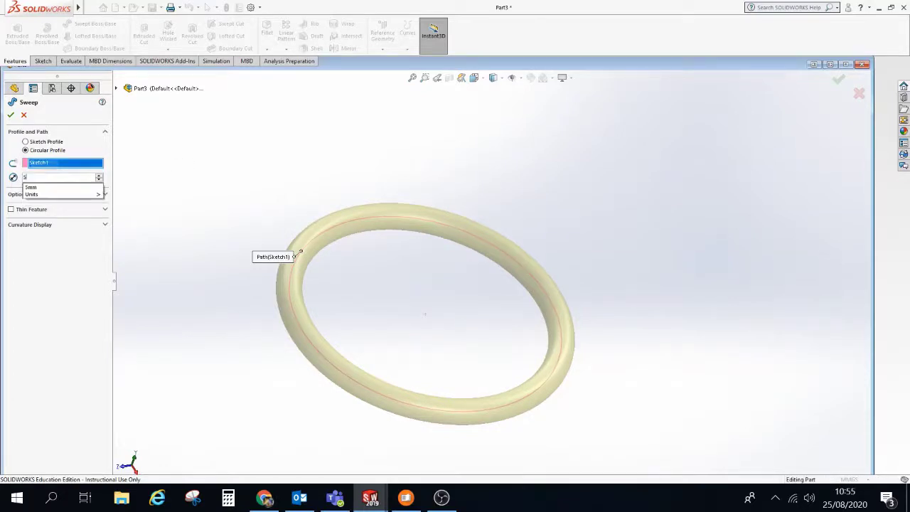
pyautogui.press('Return')
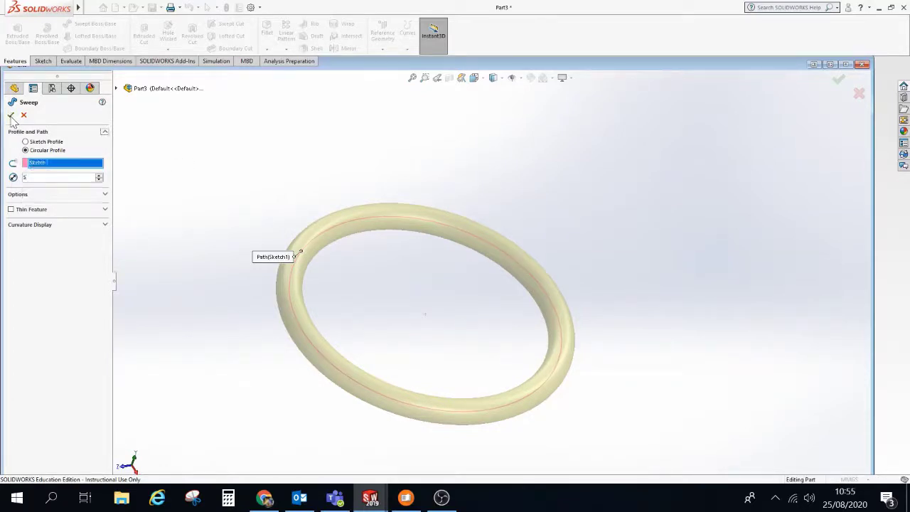
pyautogui.click(10, 116)
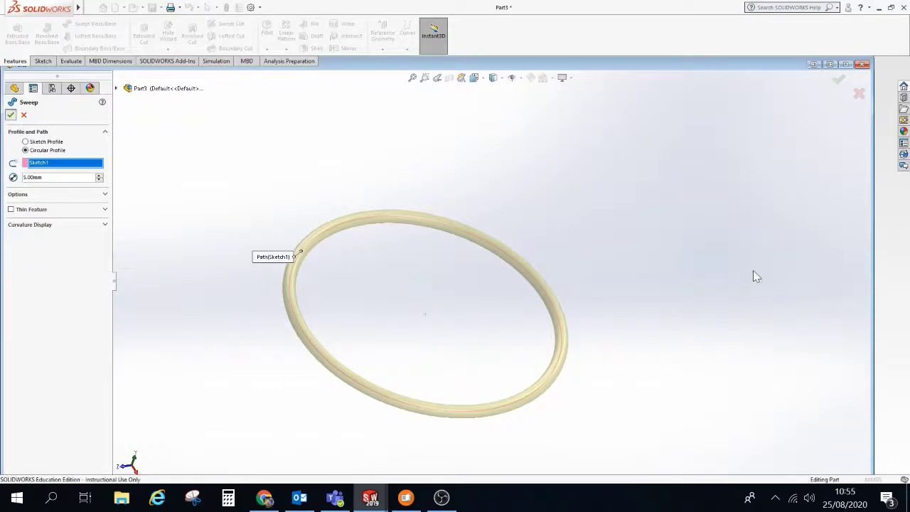
# Step: Inspect the finished Sweep3 ring, then minimize the Part3 document window
pyautogui.moveTo(653, 300); pyautogui.dragTo(651, 247, button='middle')
pyautogui.scroll(-3, 575, 320)
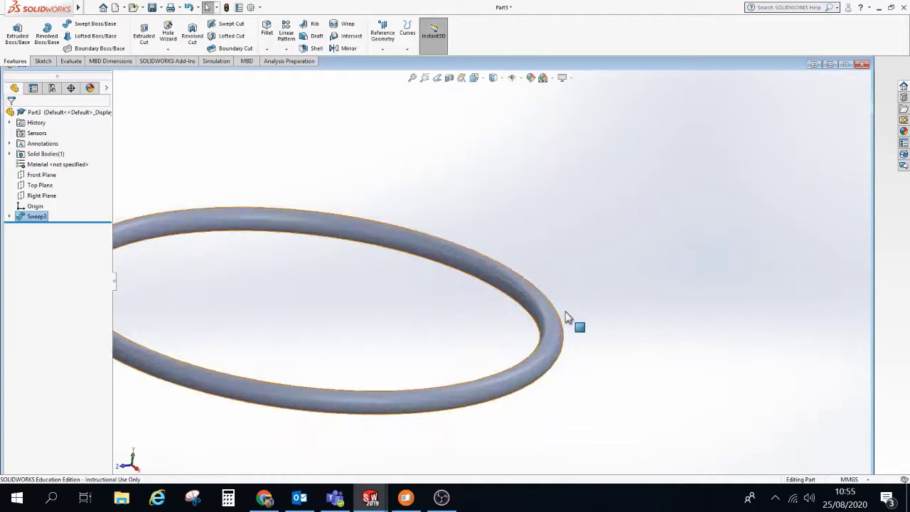
pyautogui.click(830, 68)
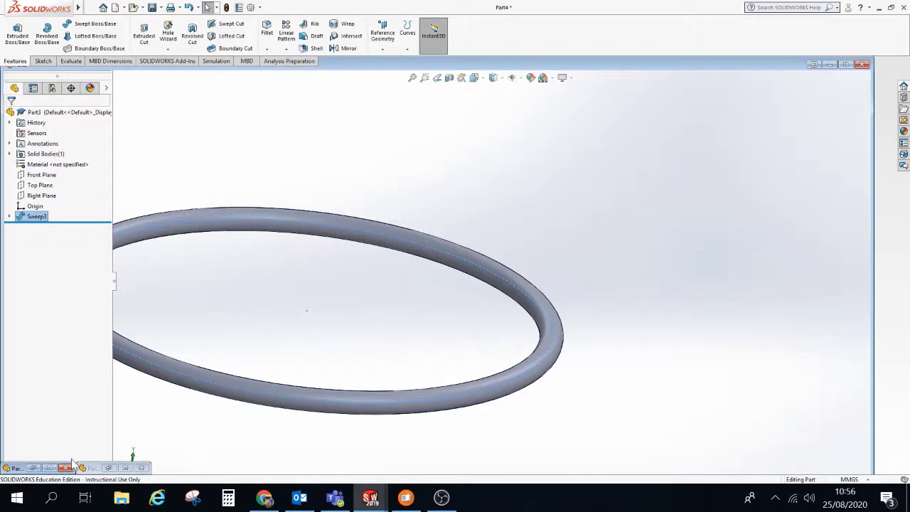
# Step: Switch to the Part4 document and zoom in on its hook-shaped Sketch1 path
pyautogui.click(369, 497)
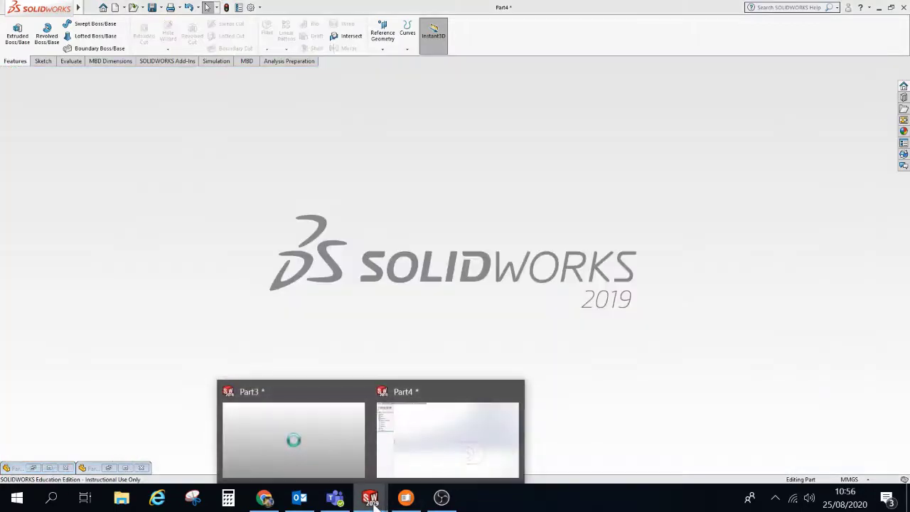
pyautogui.click(430, 402)
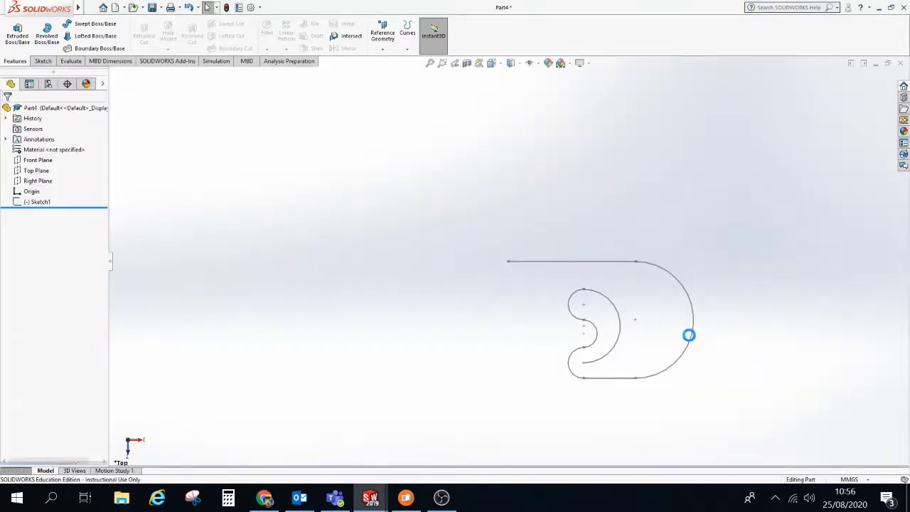
pyautogui.scroll(-1, 711, 350)
pyautogui.scroll(-1, 710, 348)
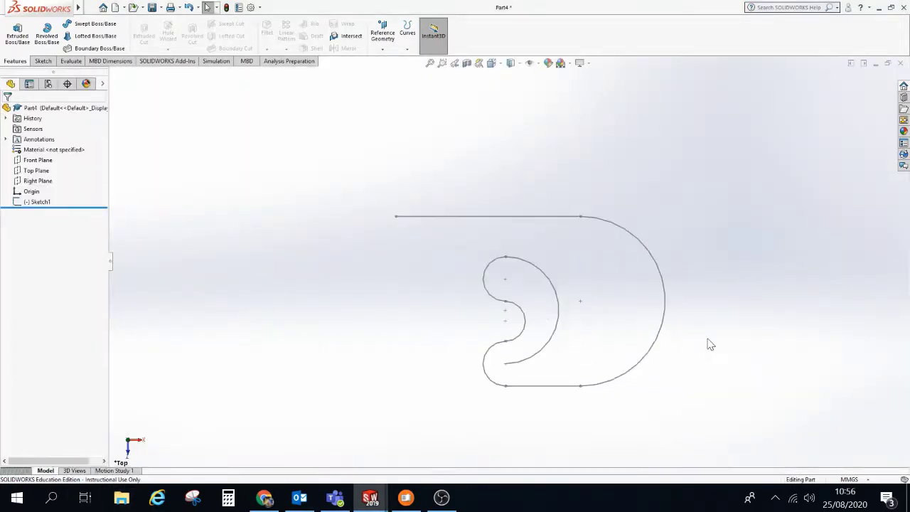
pyautogui.scroll(-1, 705, 343)
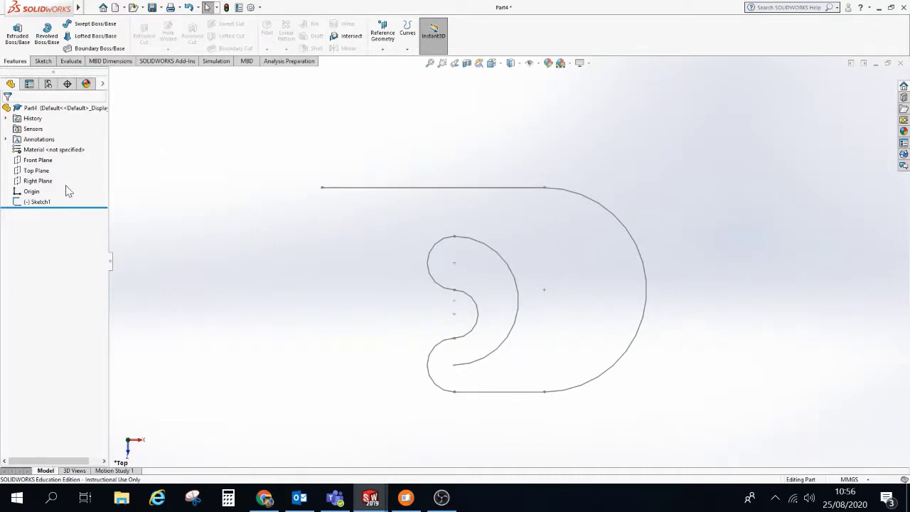
# Step: Edit Sketch1 to add a three-point 180° arc at the top line's left end
pyautogui.rightClick(39, 202)
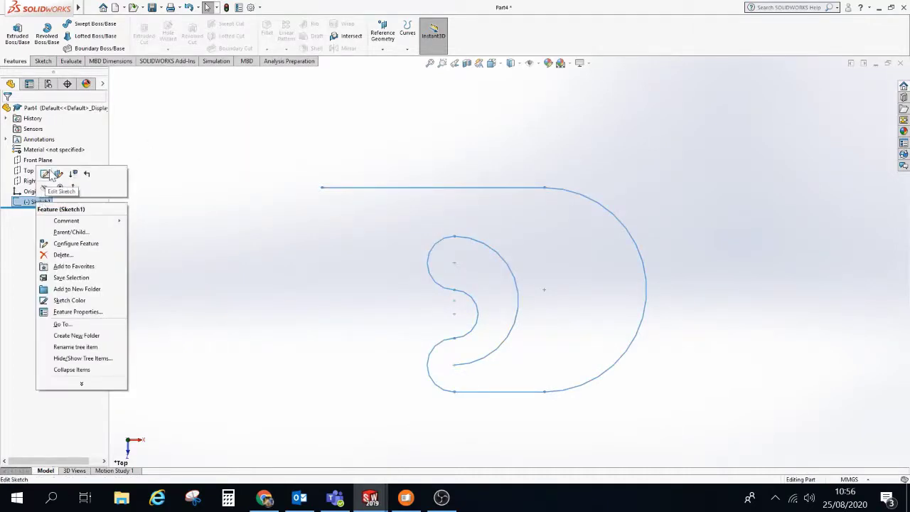
pyautogui.click(45, 174)
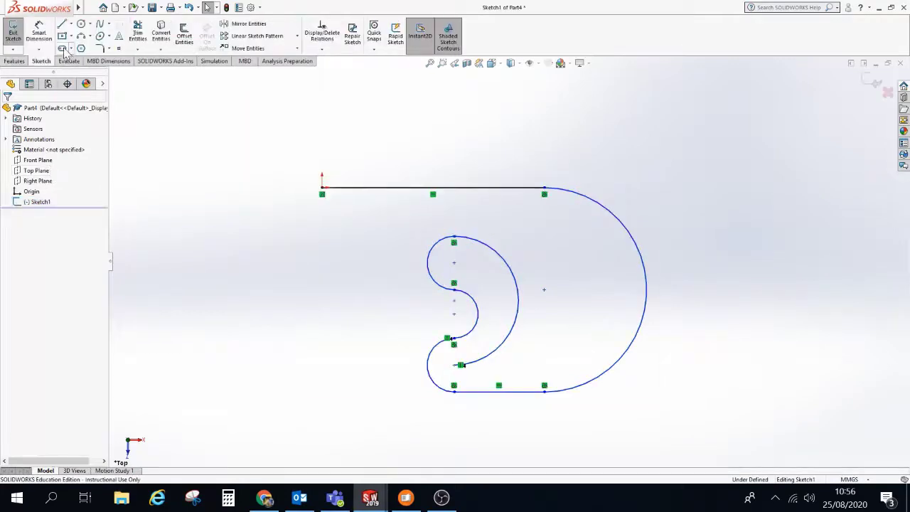
pyautogui.click(81, 35)
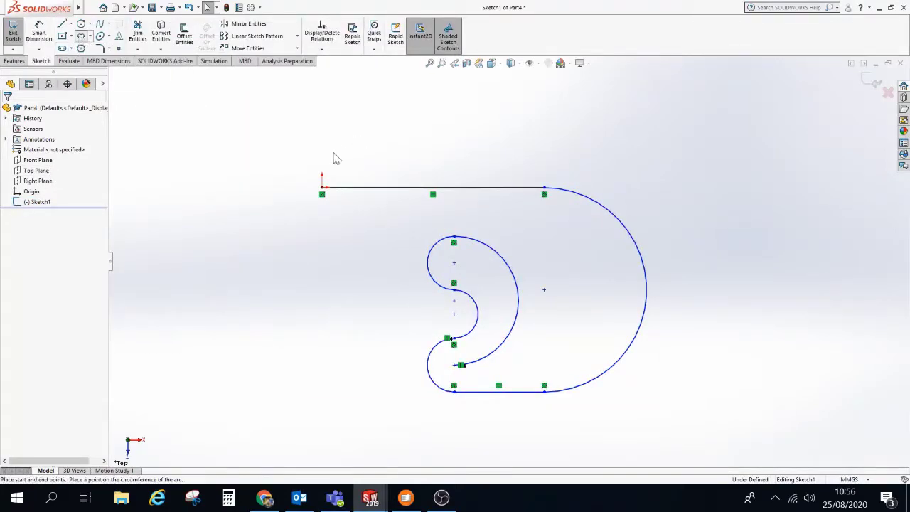
pyautogui.click(322, 188)
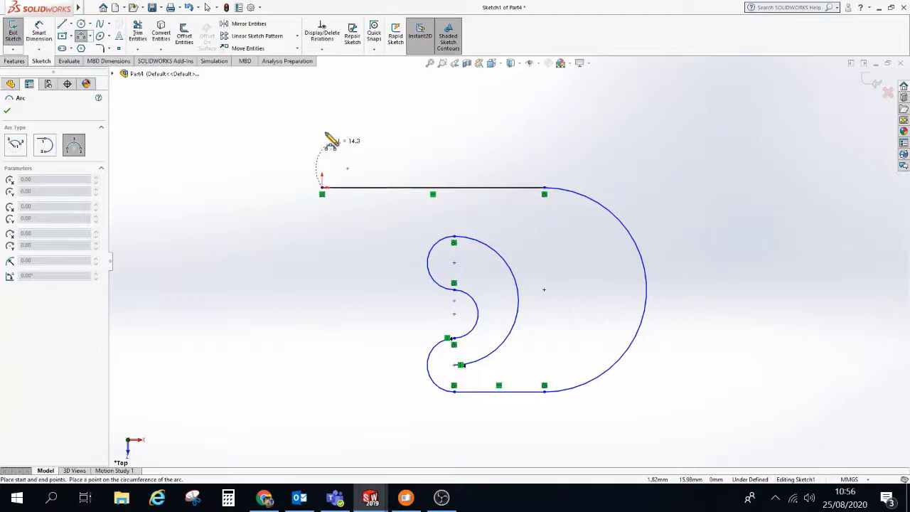
pyautogui.click(321, 129)
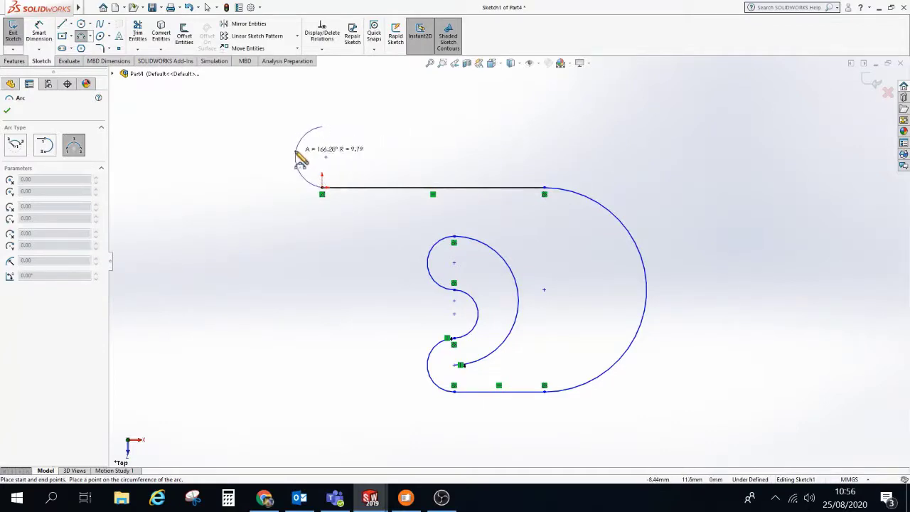
pyautogui.click(293, 158)
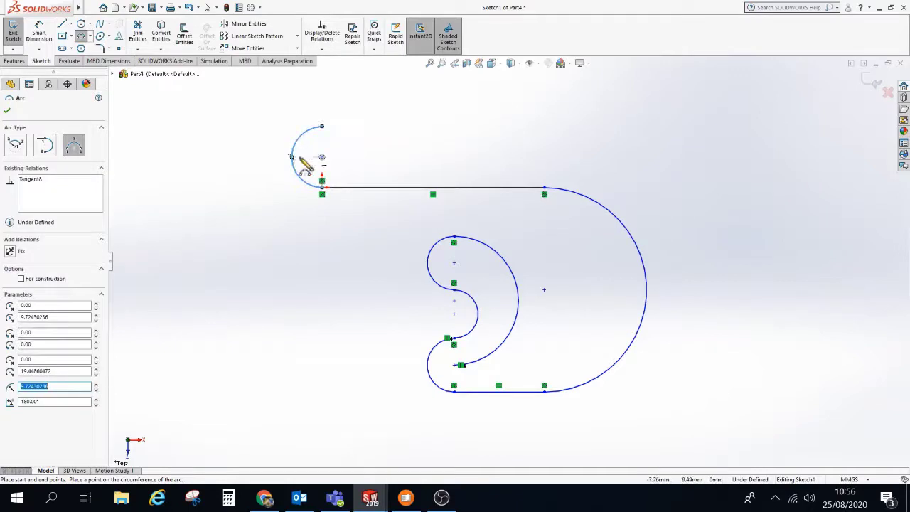
pyautogui.click(12, 32)
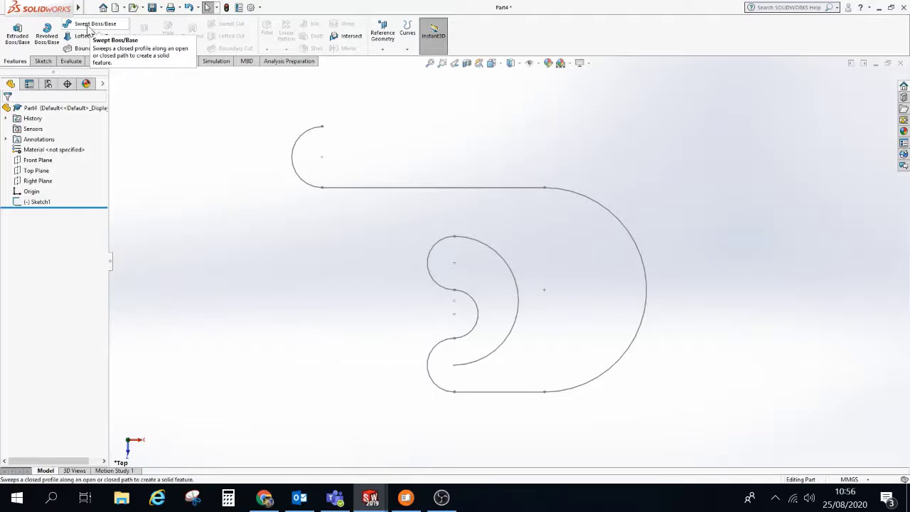
# Step: Sweep a 2 mm diameter circular profile along the entire hook-shaped Sketch1 path
pyautogui.click(88, 29)
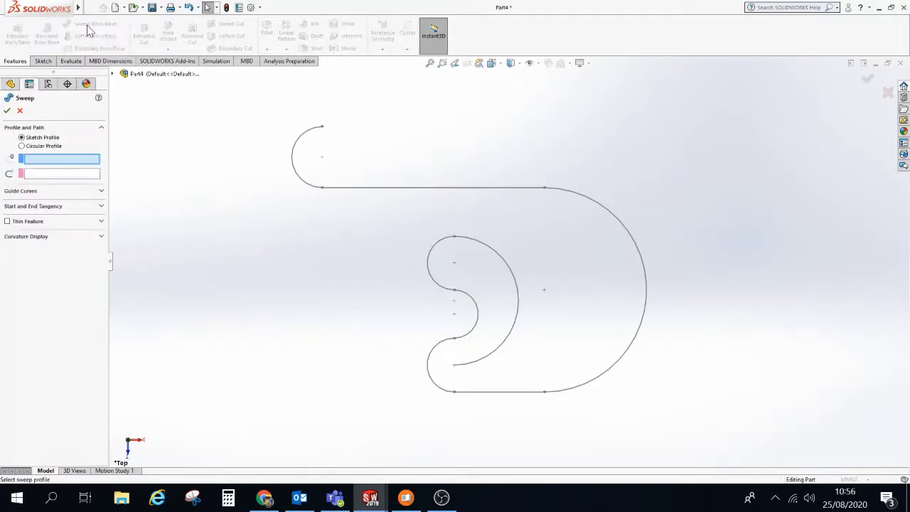
pyautogui.click(22, 146)
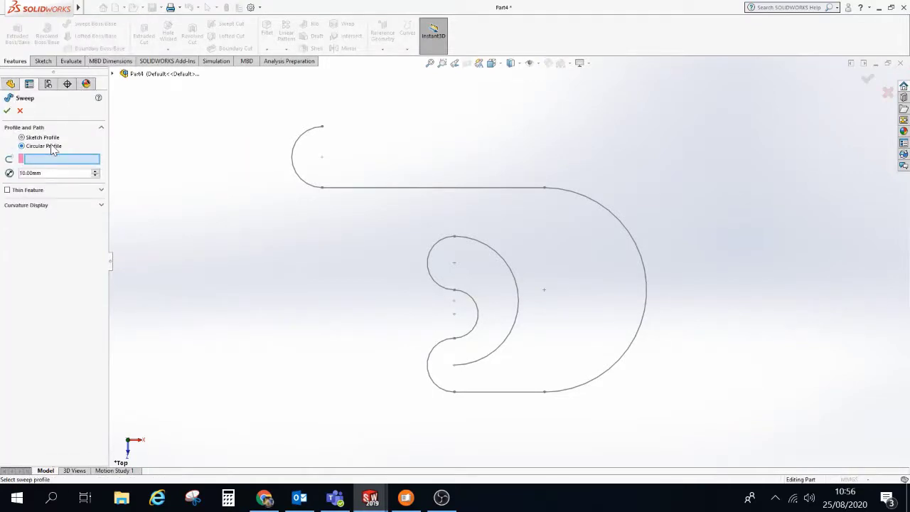
pyautogui.write('2')
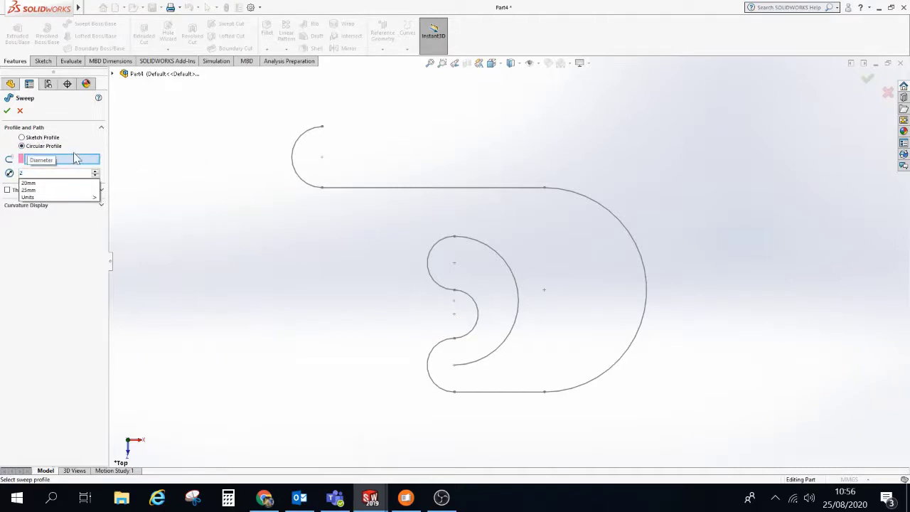
pyautogui.press('Return')
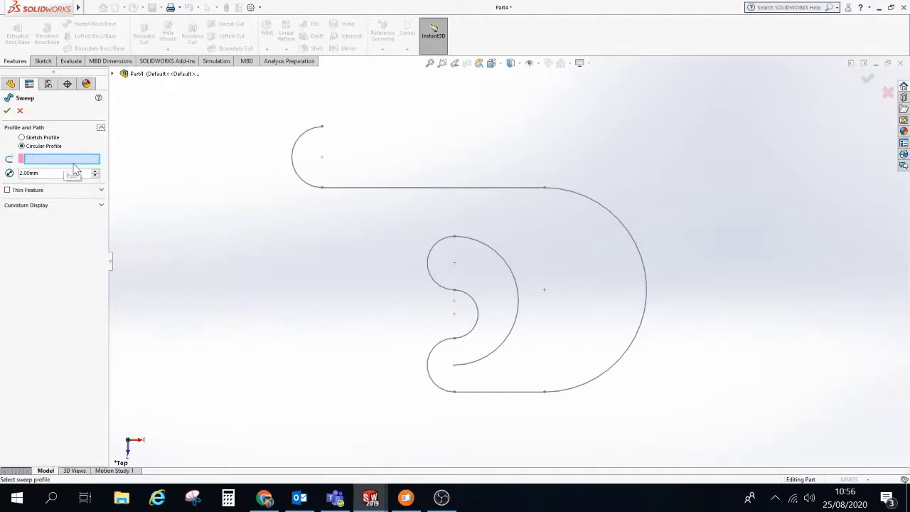
pyautogui.click(294, 152)
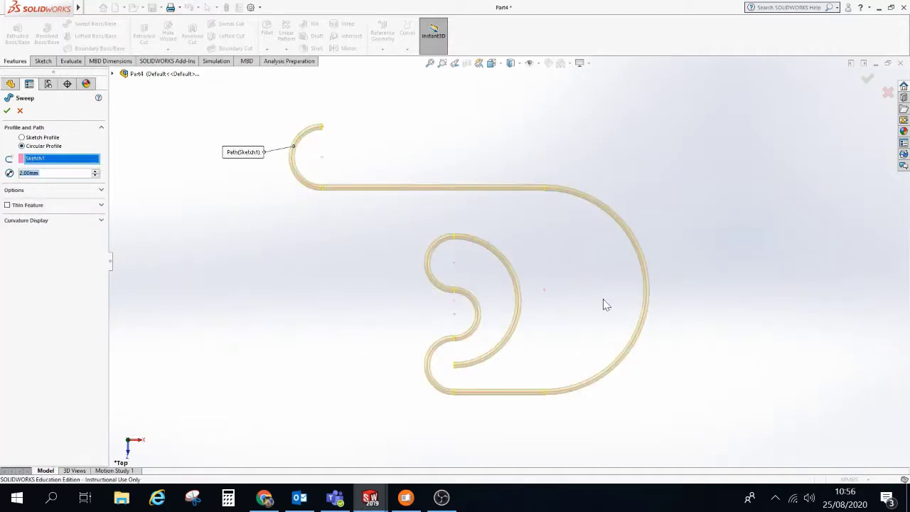
pyautogui.click(7, 112)
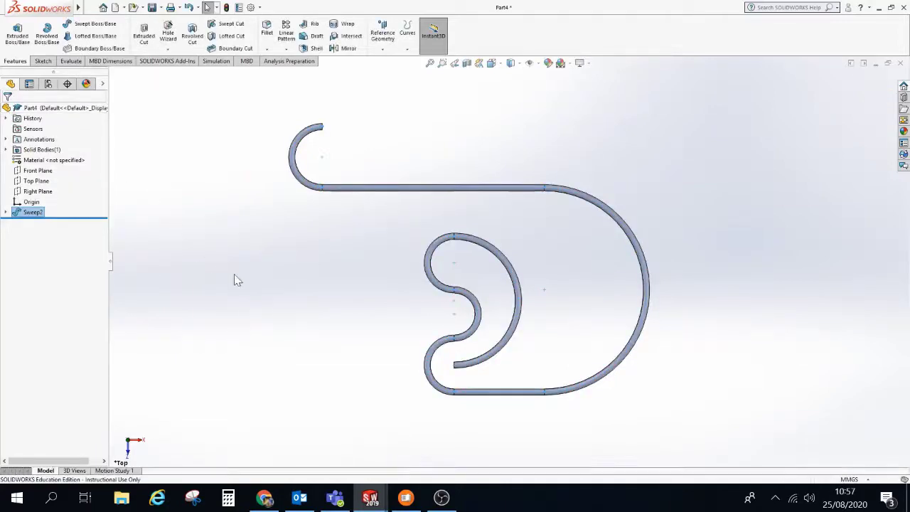
# Step: Inspect the Sweep2 tube in 3D, then delete Sweep2 and confirm the deletion
pyautogui.moveTo(232, 301); pyautogui.dragTo(280, 250, button='middle')
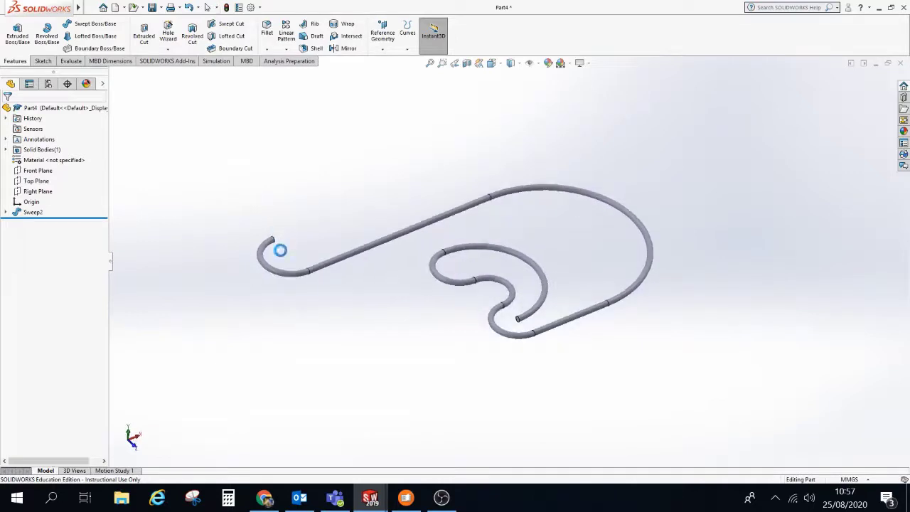
pyautogui.scroll(-2, 350, 239)
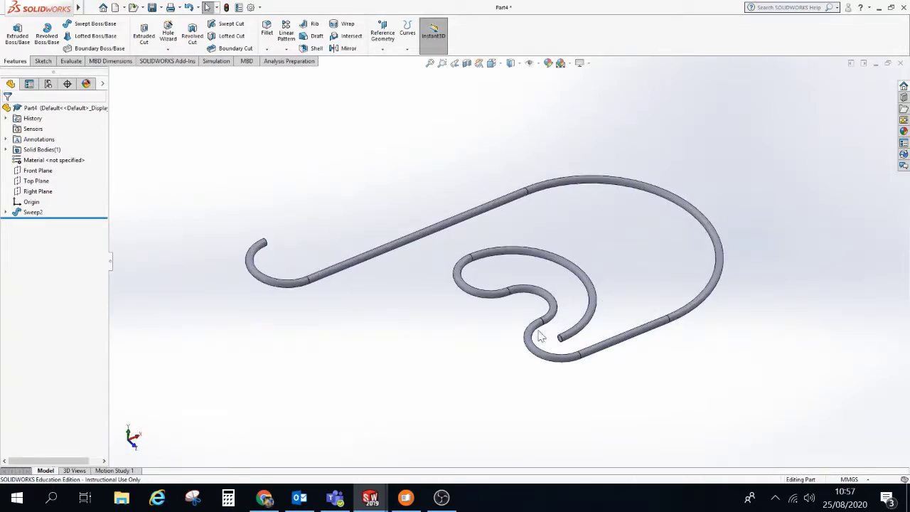
pyautogui.scroll(-6, 541, 336)
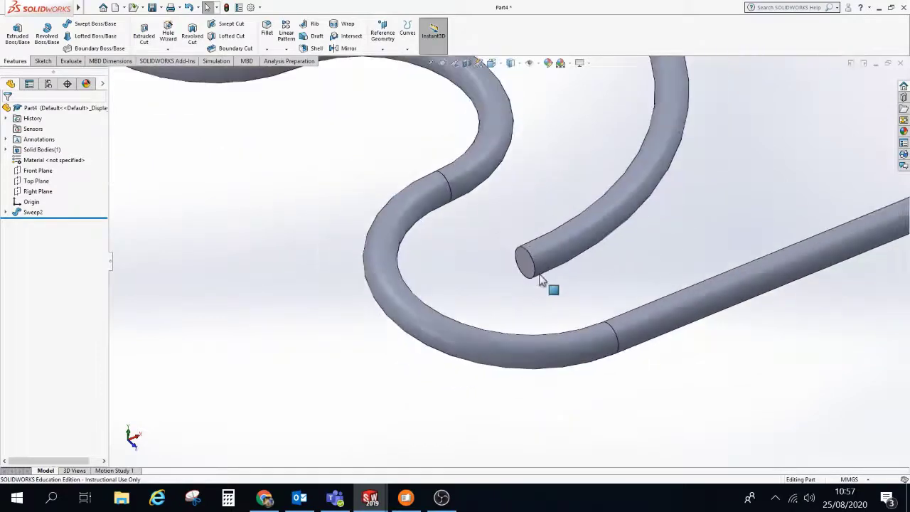
pyautogui.scroll(6, 187, 219)
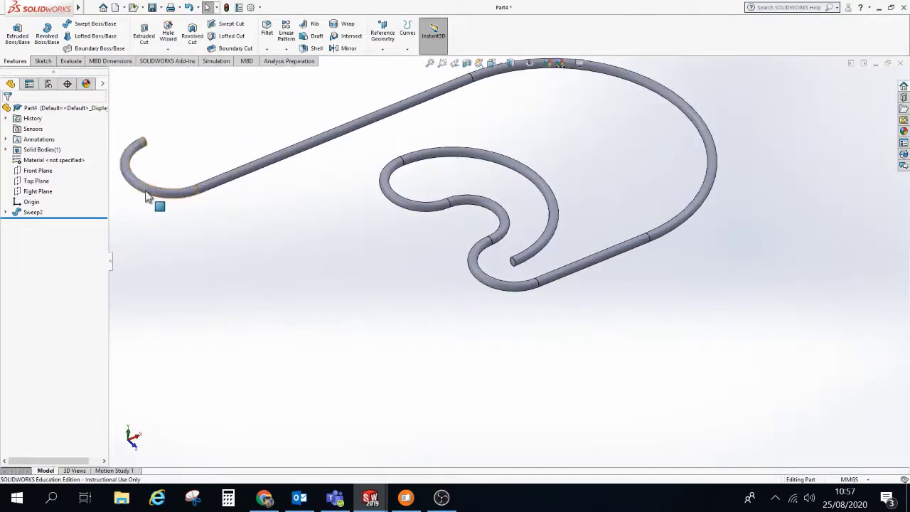
pyautogui.rightClick(32, 213)
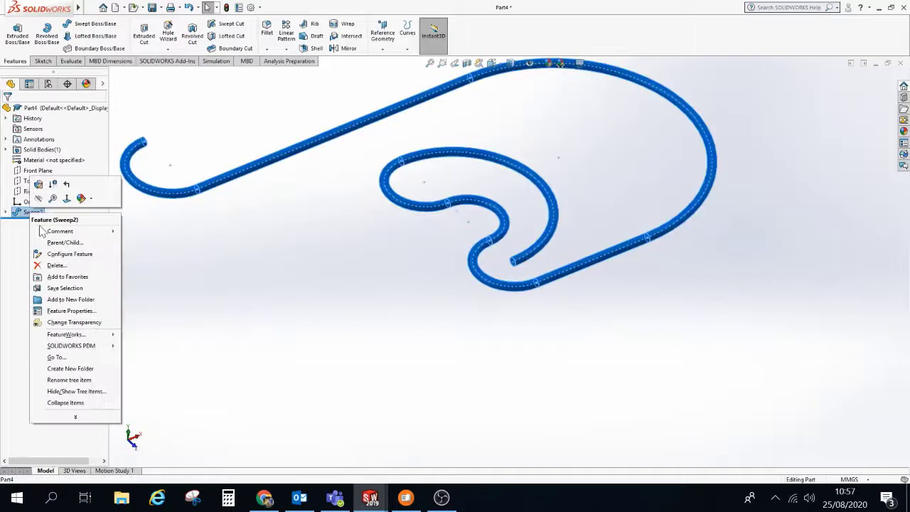
pyautogui.click(57, 265)
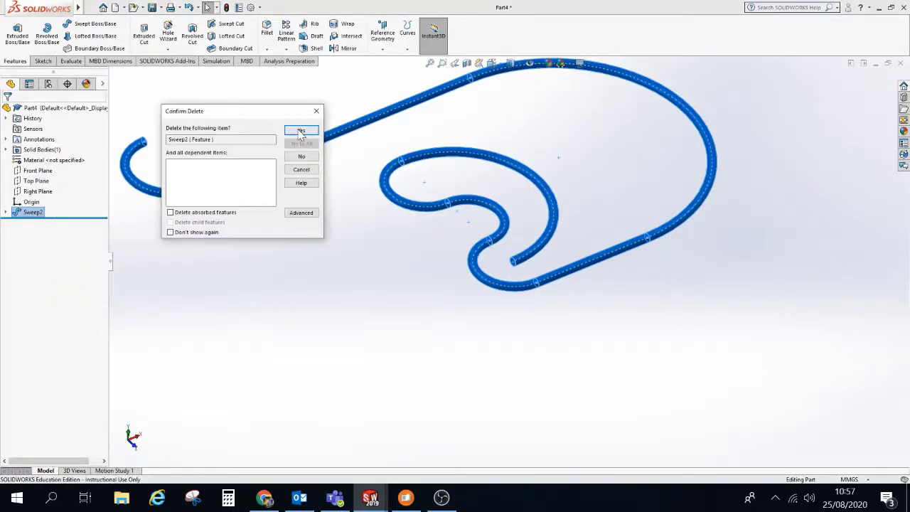
pyautogui.click(300, 133)
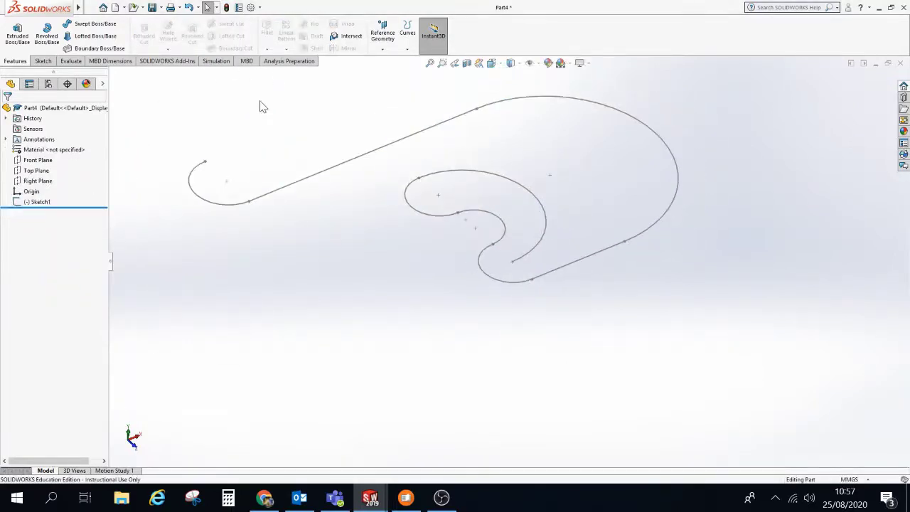
# Step: Create Plane1 perpendicular to the path's end arc at the arc's endpoint
pyautogui.click(383, 49)
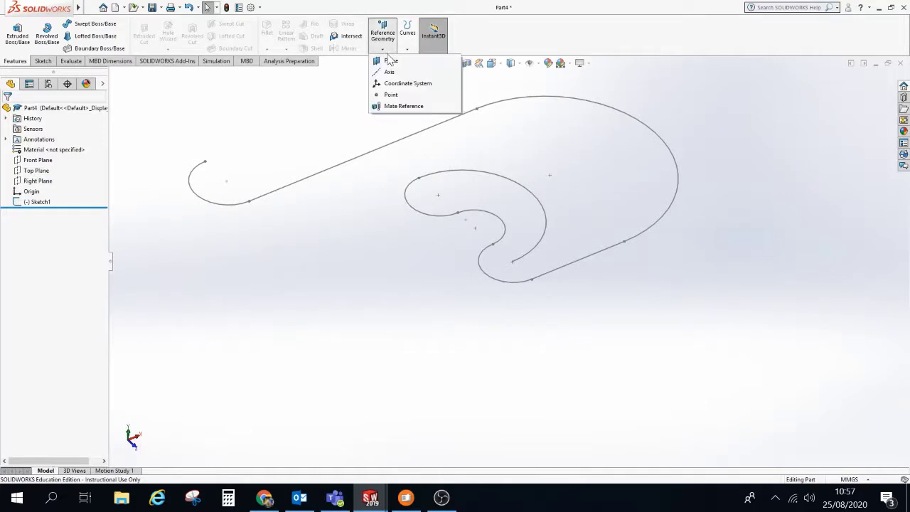
pyautogui.click(390, 60)
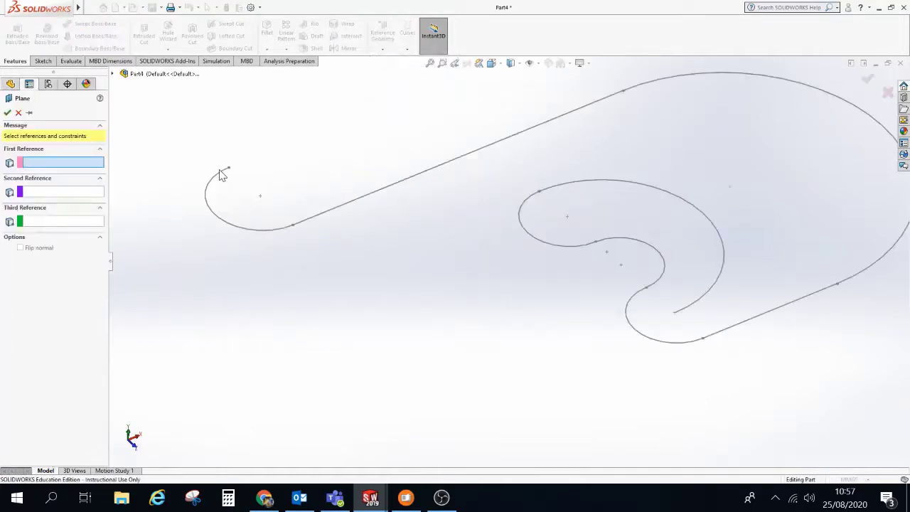
pyautogui.click(259, 182)
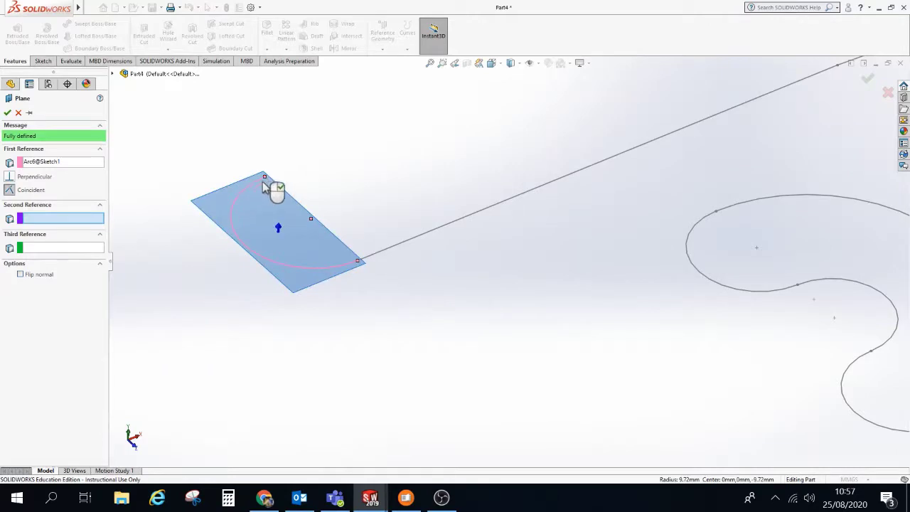
pyautogui.click(264, 177)
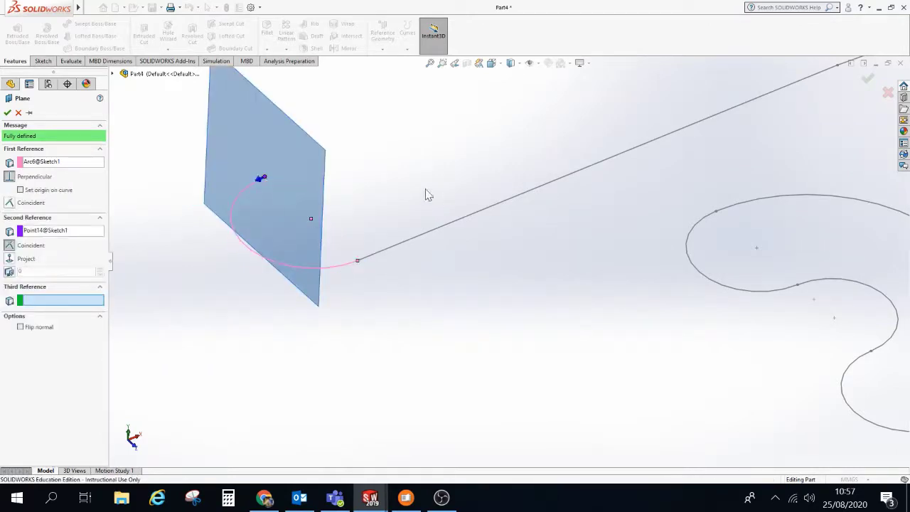
pyautogui.click(7, 113)
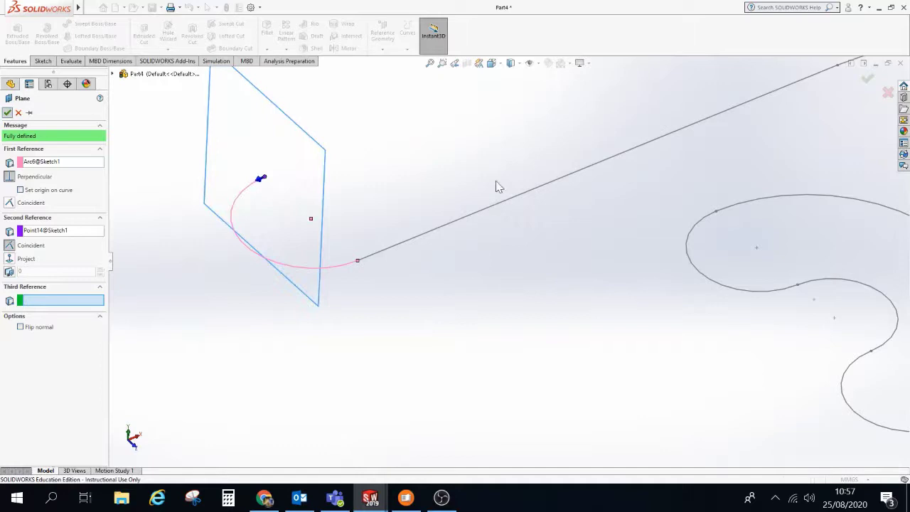
pyautogui.moveTo(379, 158)
pyautogui.mouseDown(button='middle')
pyautogui.moveTo(376, 149)
pyautogui.moveTo(361, 161)
pyautogui.moveTo(354, 182)
pyautogui.mouseUp(button='middle')
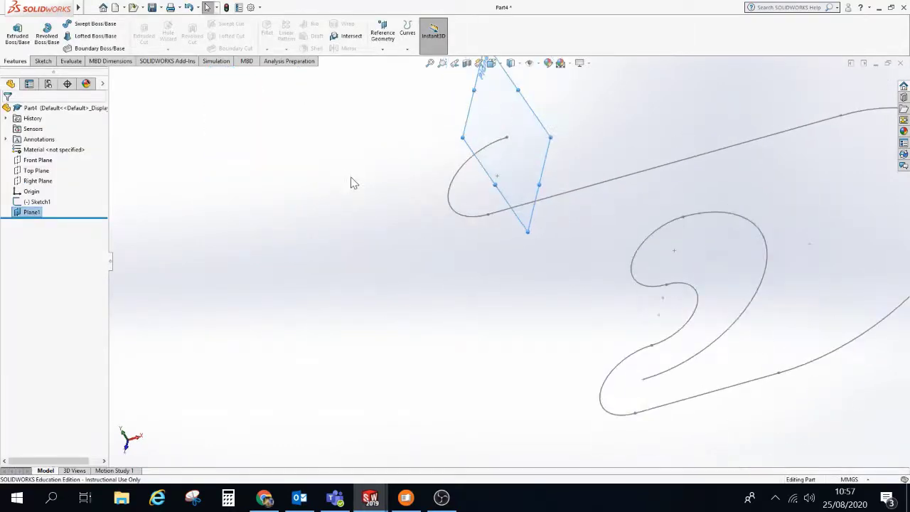
# Step: Sketch a 6-sided polygon on Plane1 centred at the origin, inscribed circle 2.47
pyautogui.click(43, 61)
pyautogui.click(15, 33)
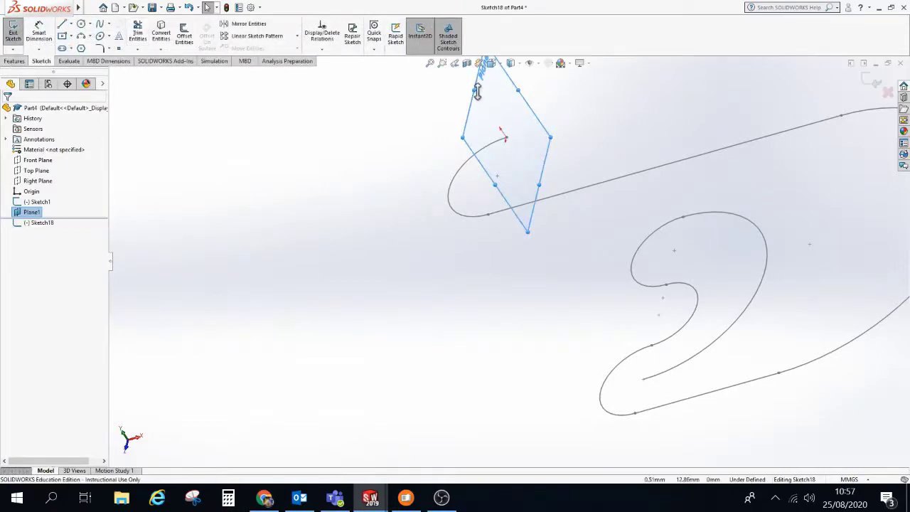
pyautogui.hotkey('ctrl', '8')
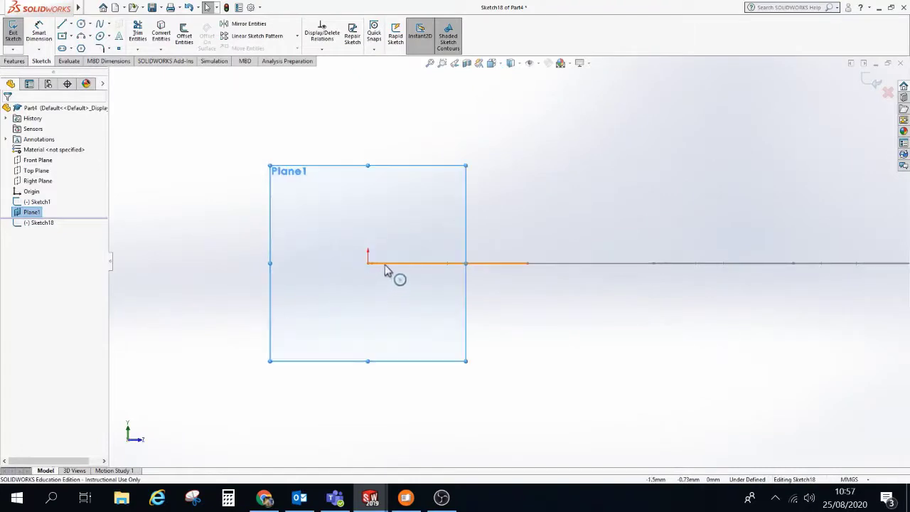
pyautogui.scroll(-6, 386, 270)
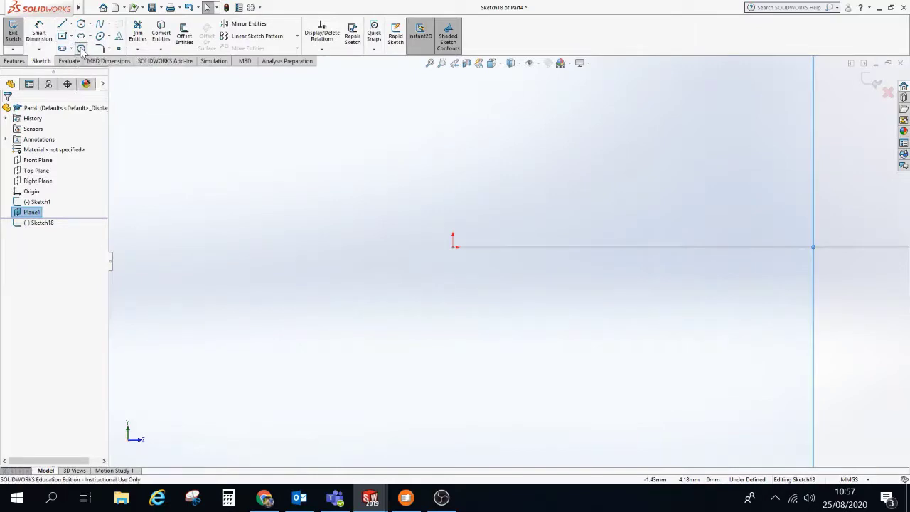
pyautogui.click(81, 49)
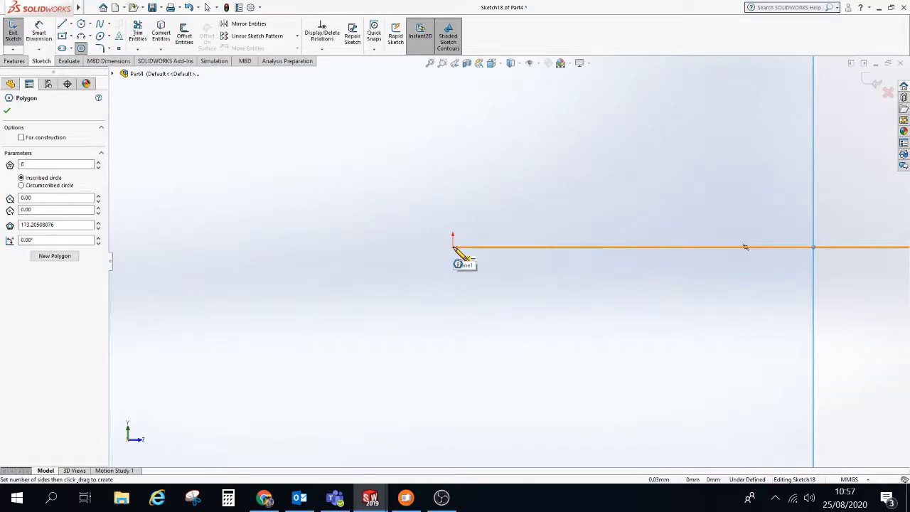
pyautogui.click(455, 247)
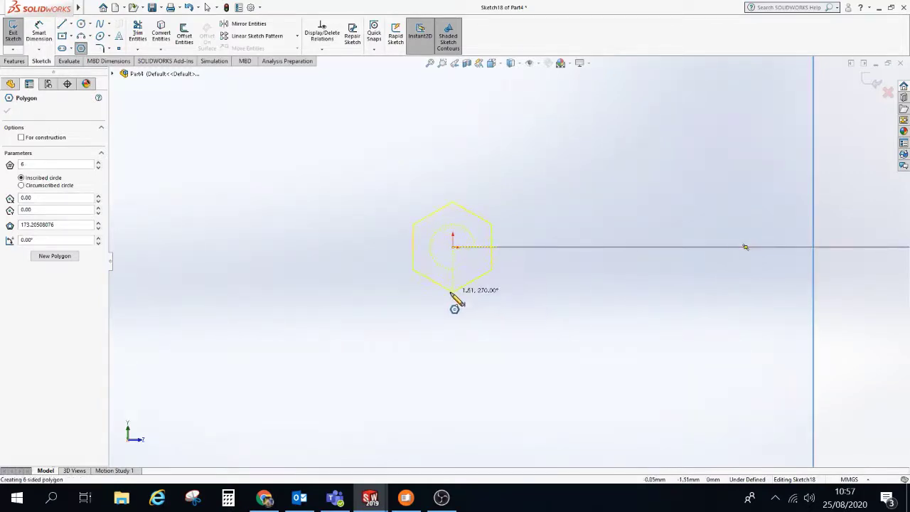
pyautogui.moveTo(454, 290); pyautogui.dragTo(455, 291)
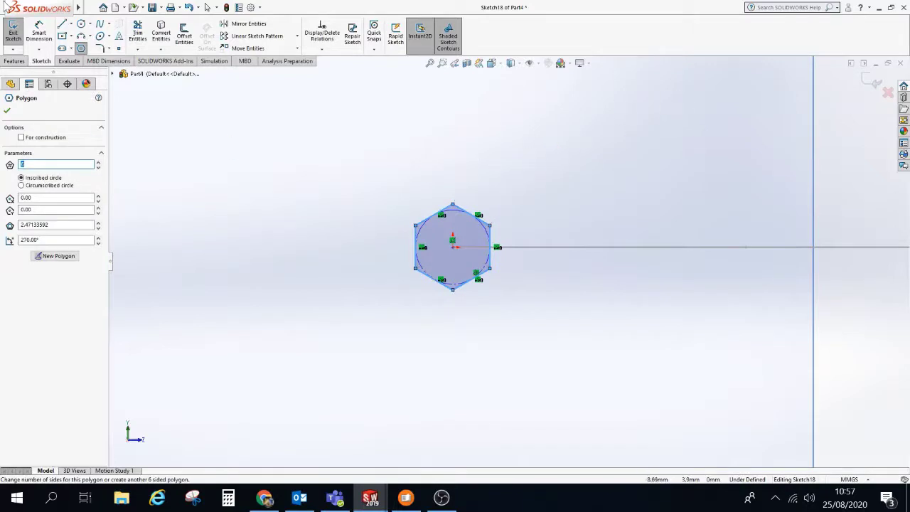
pyautogui.click(12, 32)
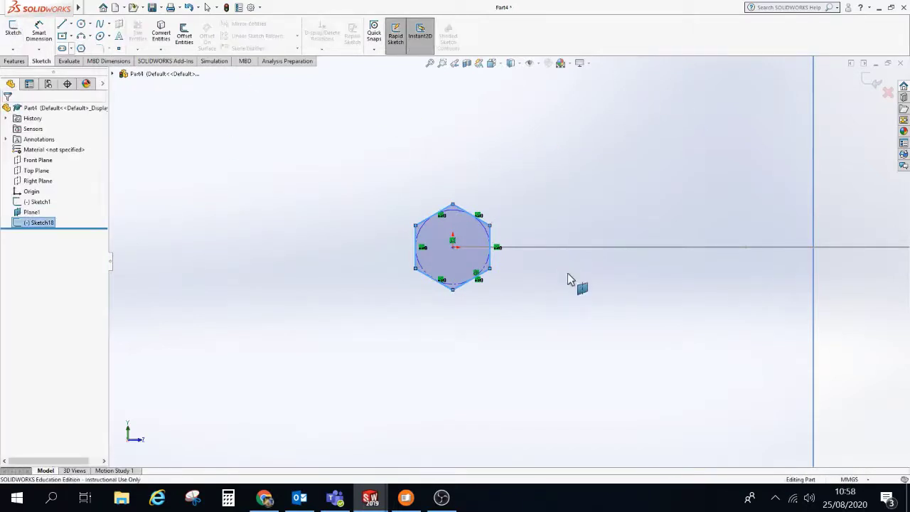
# Step: Switch to the isometric view and hide Plane1, leaving the path and hexagon visible
pyautogui.hotkey('ctrl', '7')
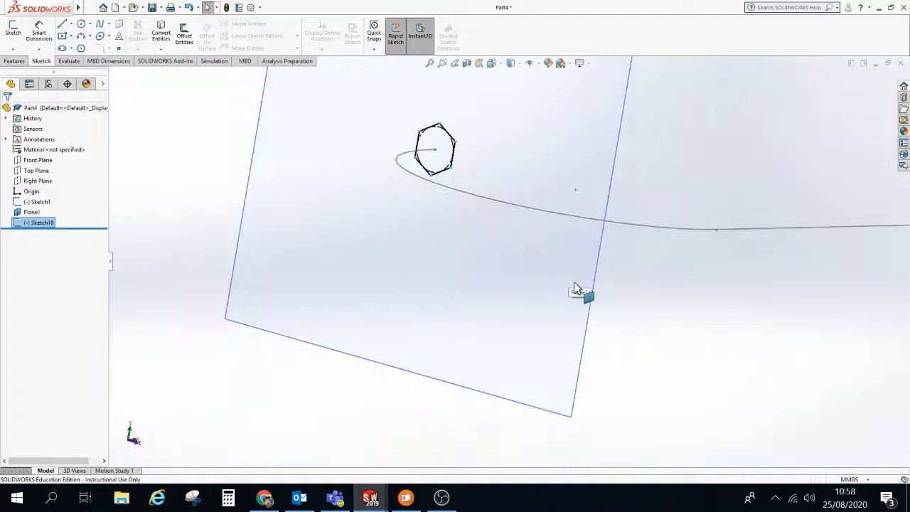
pyautogui.scroll(-4, 495, 158)
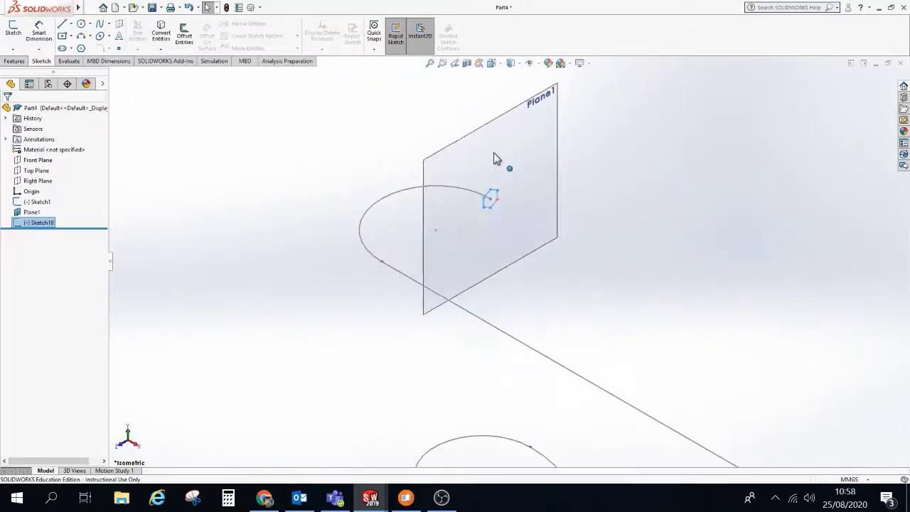
pyautogui.rightClick(32, 213)
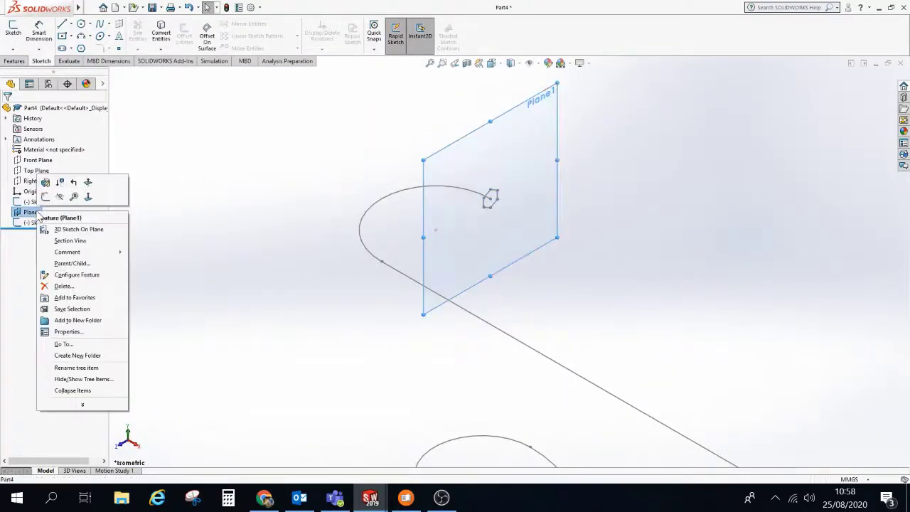
pyautogui.click(60, 196)
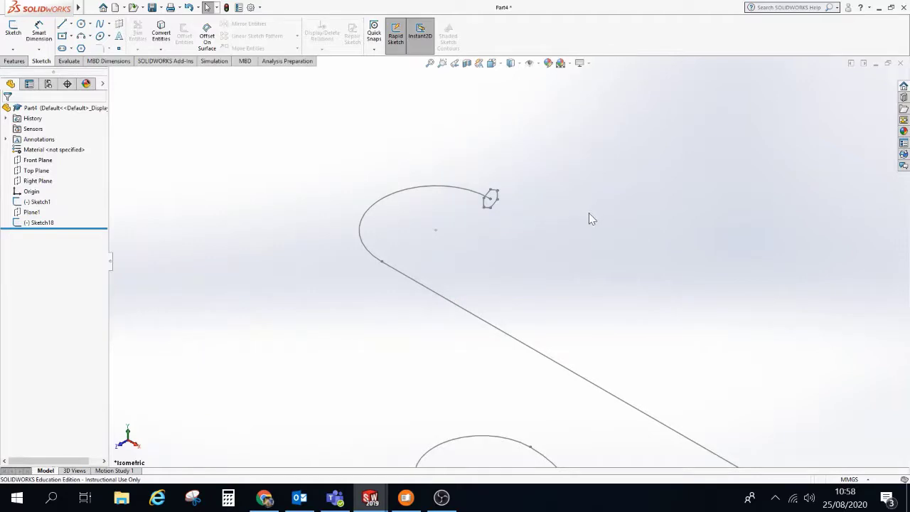
pyautogui.scroll(3, 561, 270)
pyautogui.scroll(-6, 498, 226)
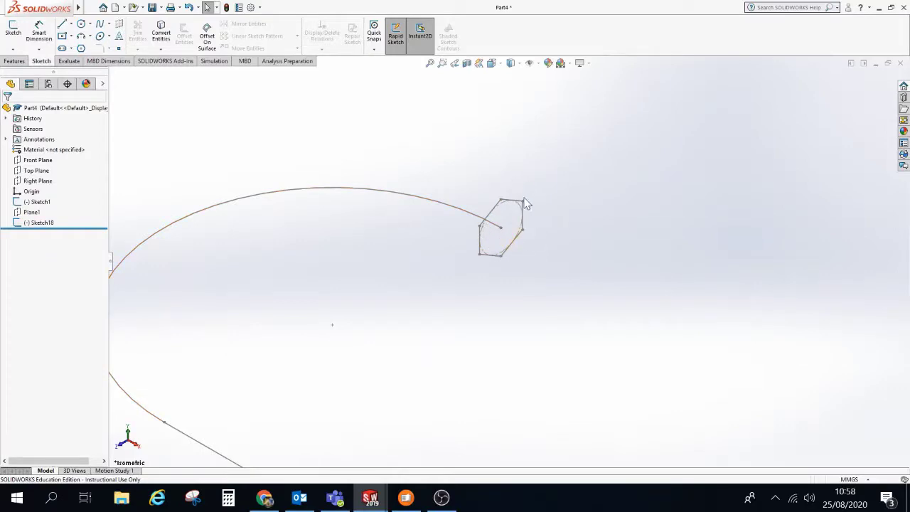
pyautogui.scroll(4, 277, 155)
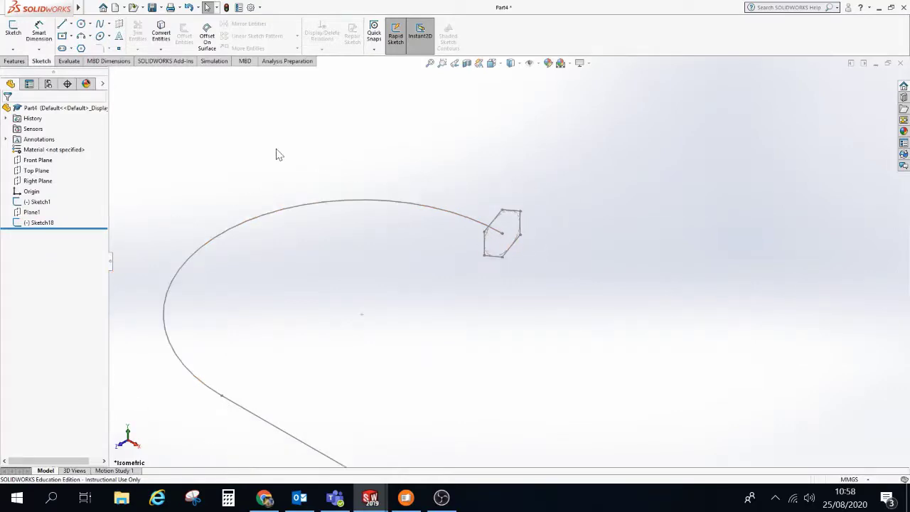
pyautogui.click(15, 61)
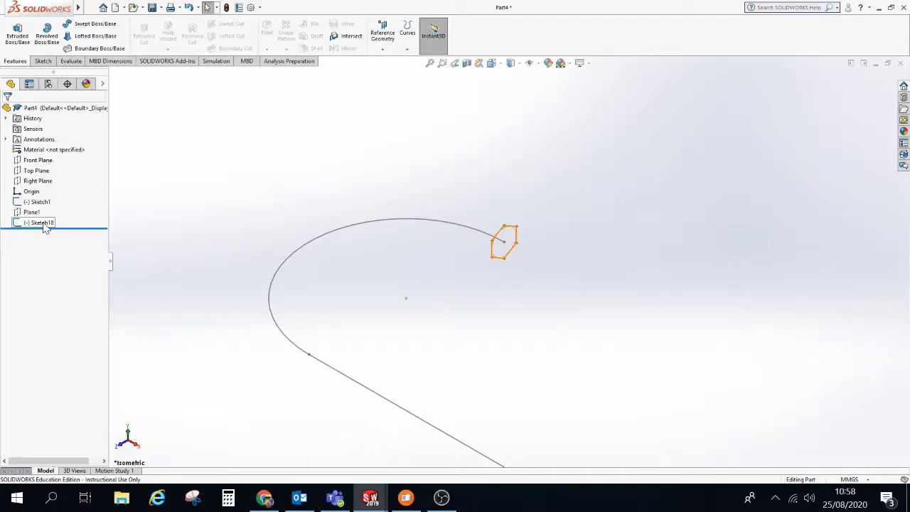
# Step: Start a Swept Boss/Base using hexagon Sketch18 as profile and curve Sketch1 as path
pyautogui.click(101, 27)
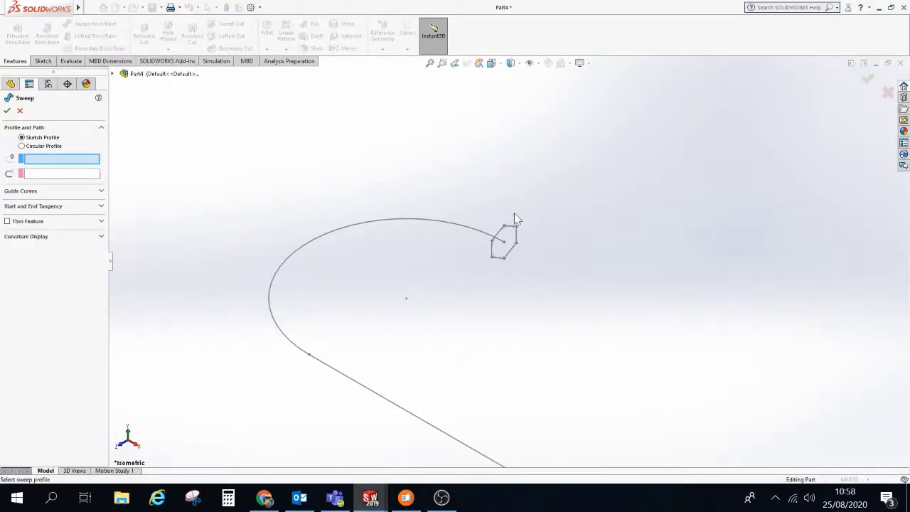
pyautogui.click(516, 237)
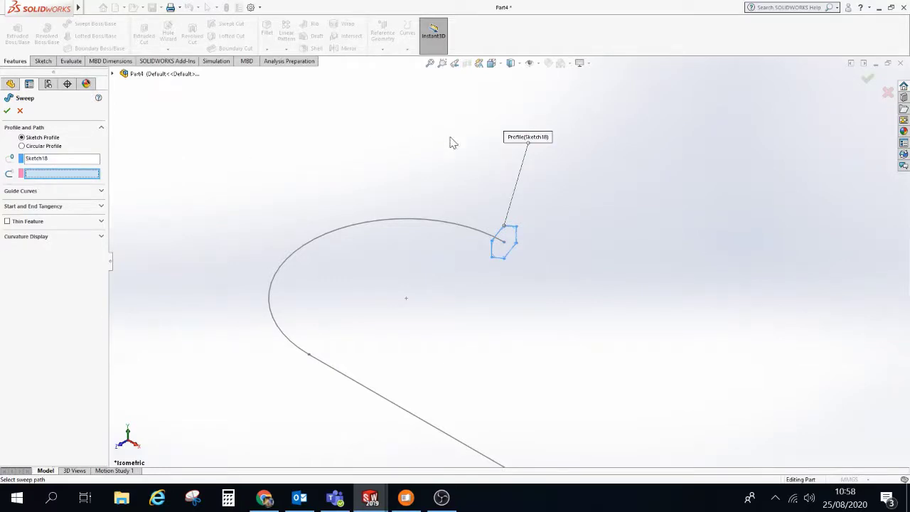
pyautogui.click(429, 224)
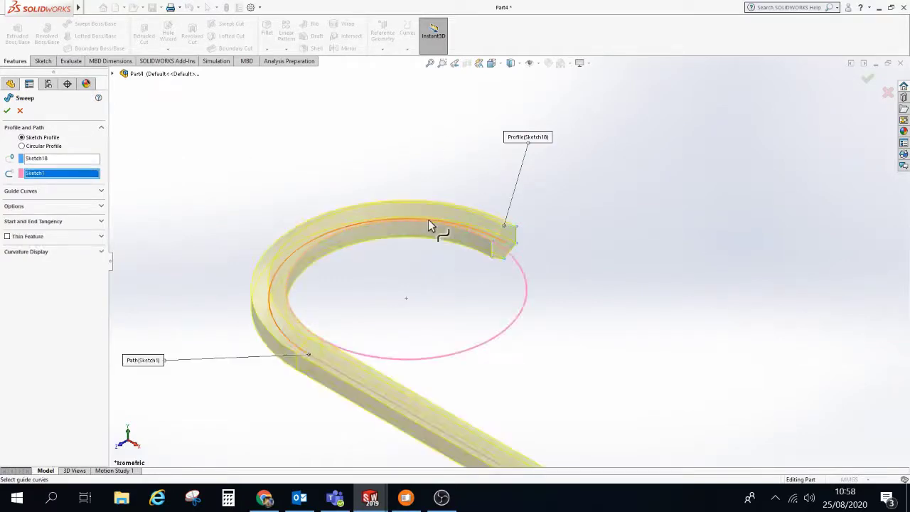
pyautogui.scroll(6, 431, 226)
pyautogui.scroll(-2, 491, 386)
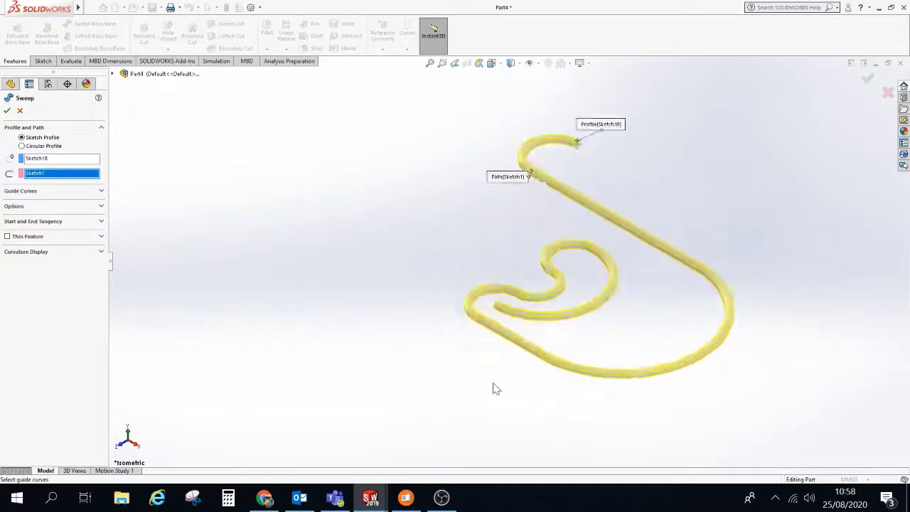
pyautogui.scroll(-2, 532, 317)
pyautogui.scroll(-3, 479, 250)
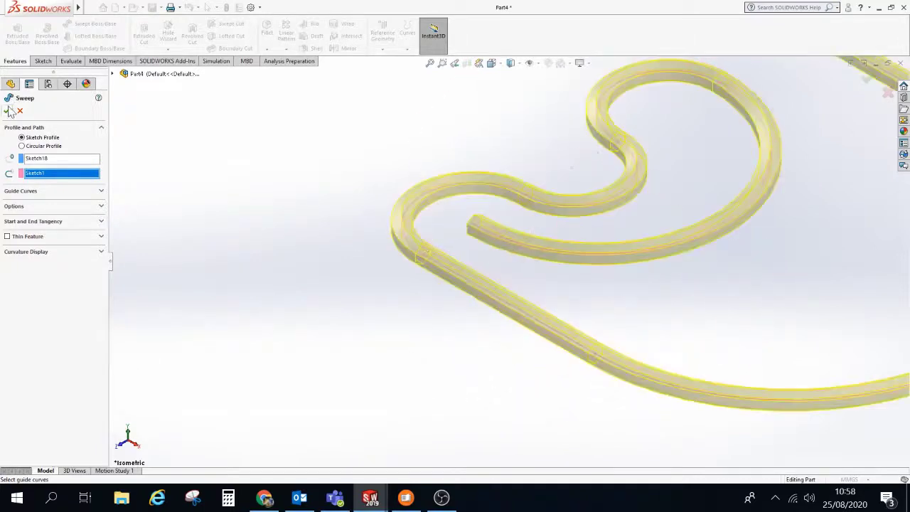
pyautogui.press('Return')
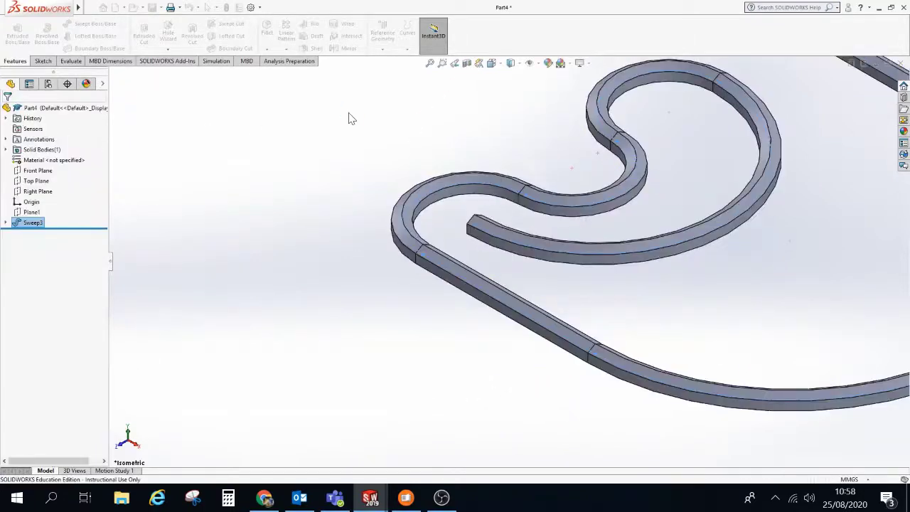
pyautogui.moveTo(363, 162); pyautogui.dragTo(384, 206, button='middle')
pyautogui.scroll(4, 463, 179)
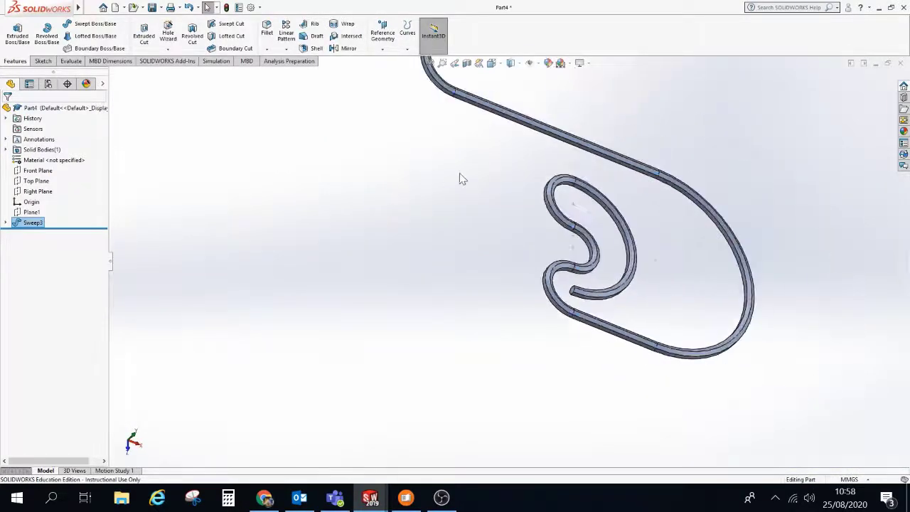
pyautogui.scroll(2, 463, 181)
pyautogui.scroll(-2, 581, 254)
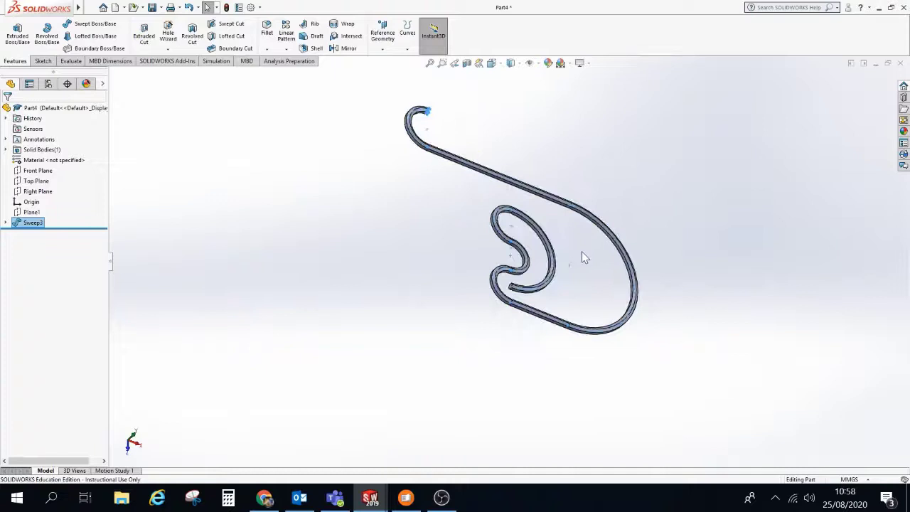